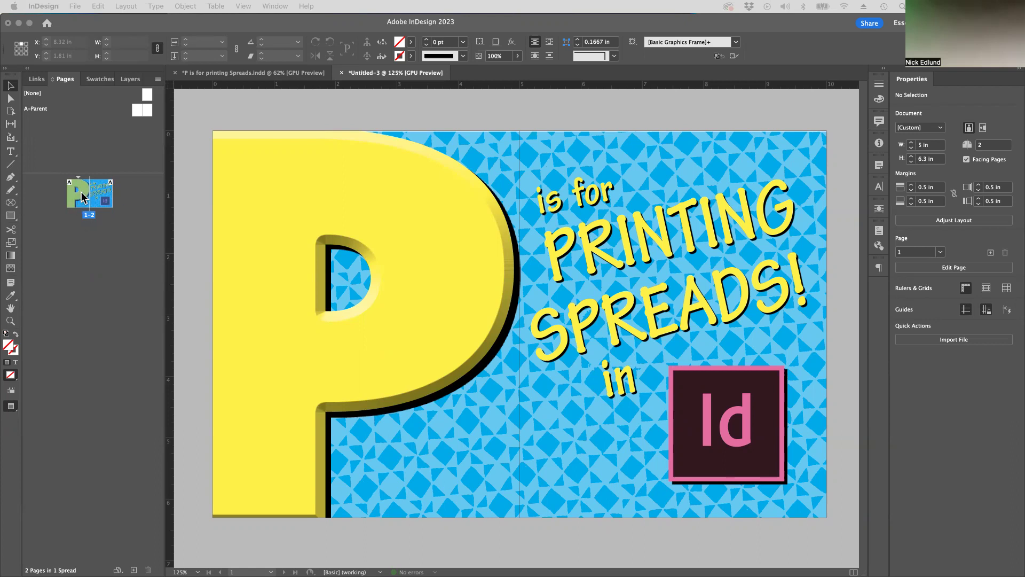
Step: Set up the Print dialog to print pages 1-2 together as spreads
left_click(74, 6)
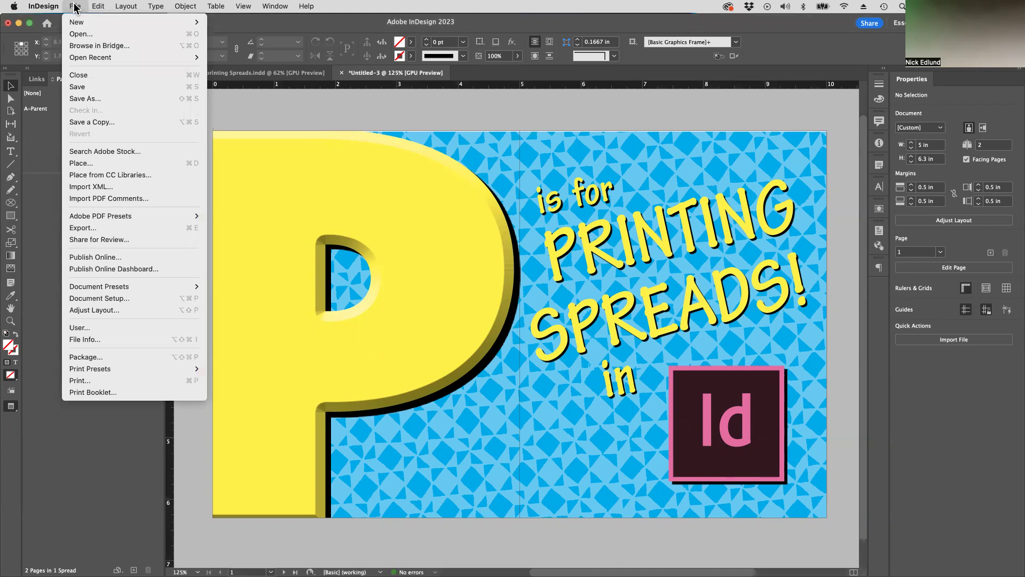
left_click(98, 382)
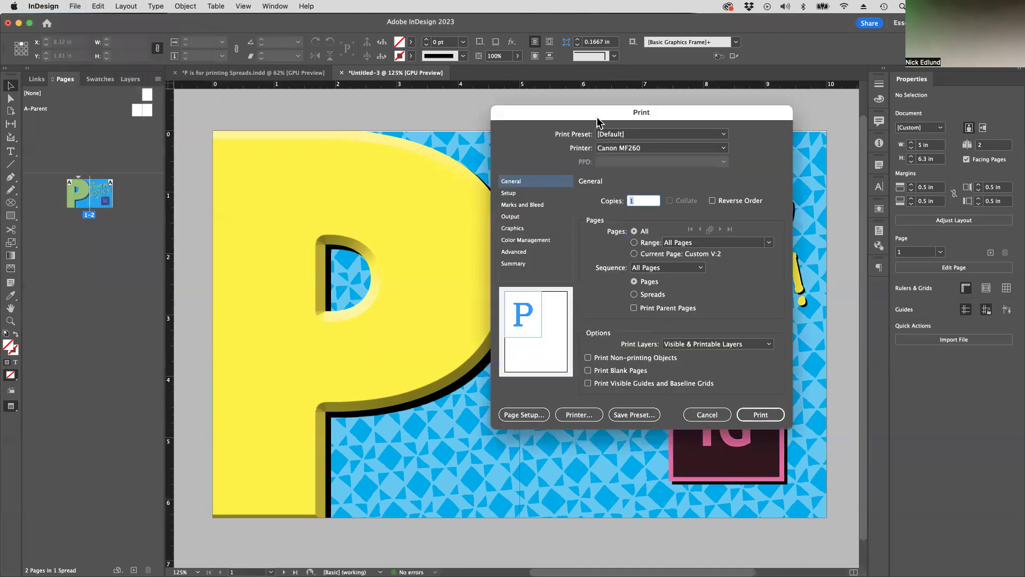
mouse_move(597, 121)
left_mouse_down()
mouse_move(347, 109)
mouse_move(665, 109)
mouse_move(609, 110)
left_mouse_up()
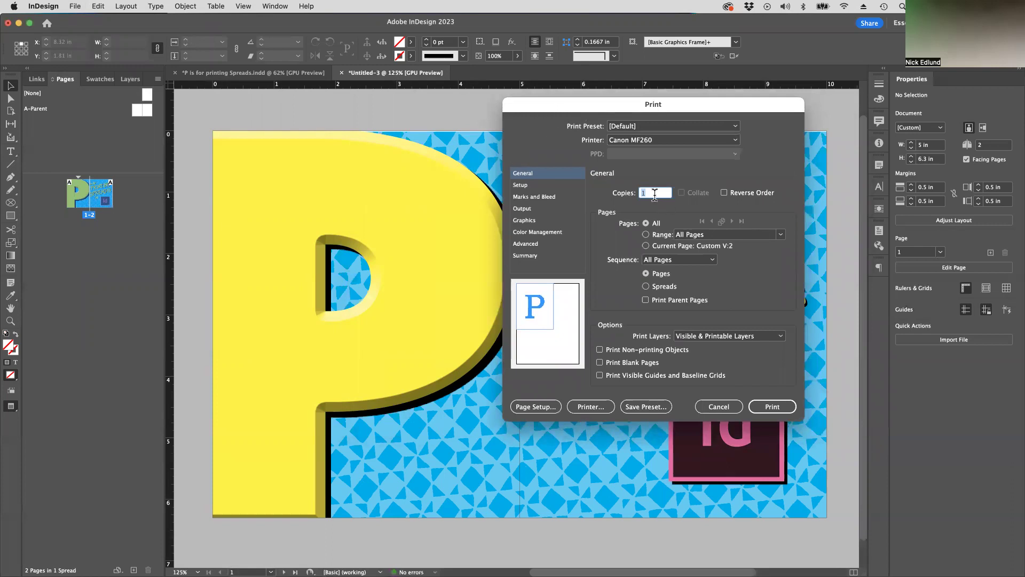
left_click(646, 287)
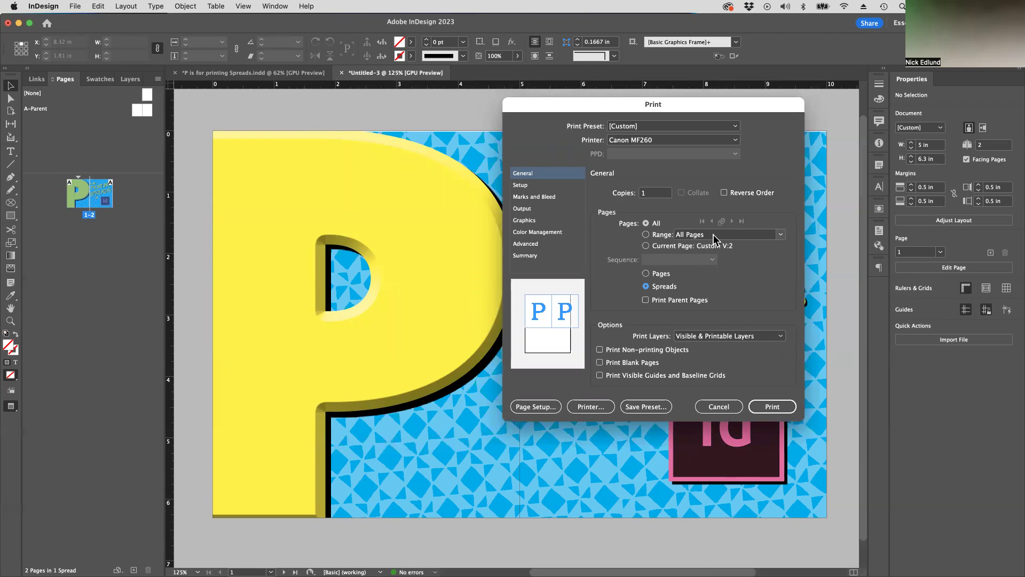
left_click(646, 235)
type("1-2")
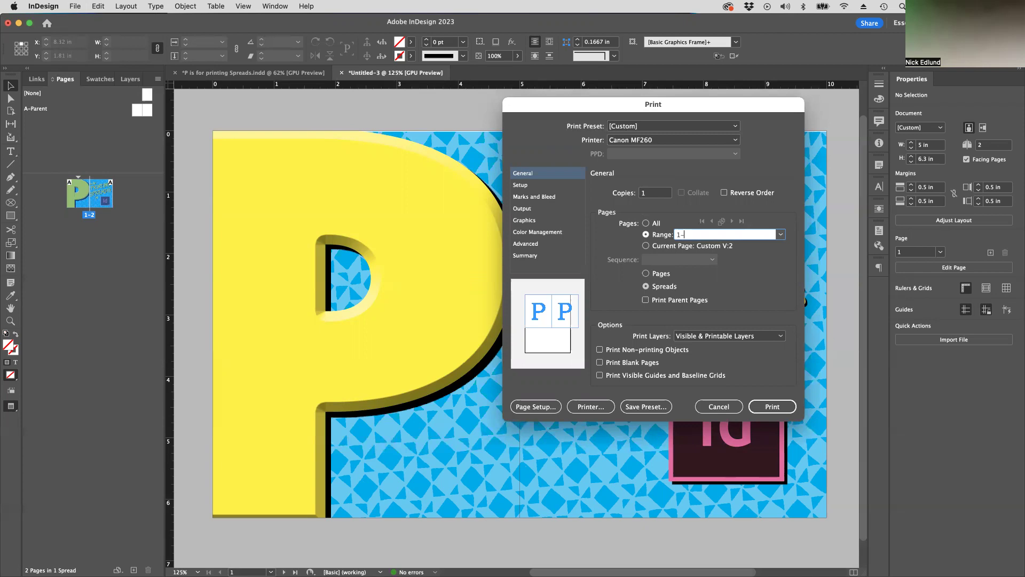
Step: Keep US Letter paper, switch to landscape orientation, and centre the page position
left_click(518, 185)
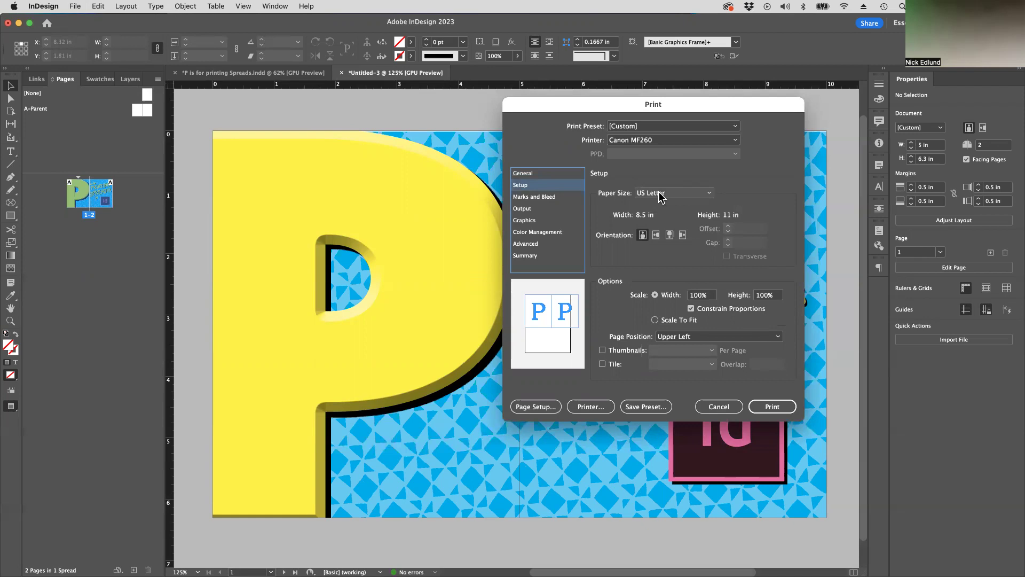
left_click(674, 192)
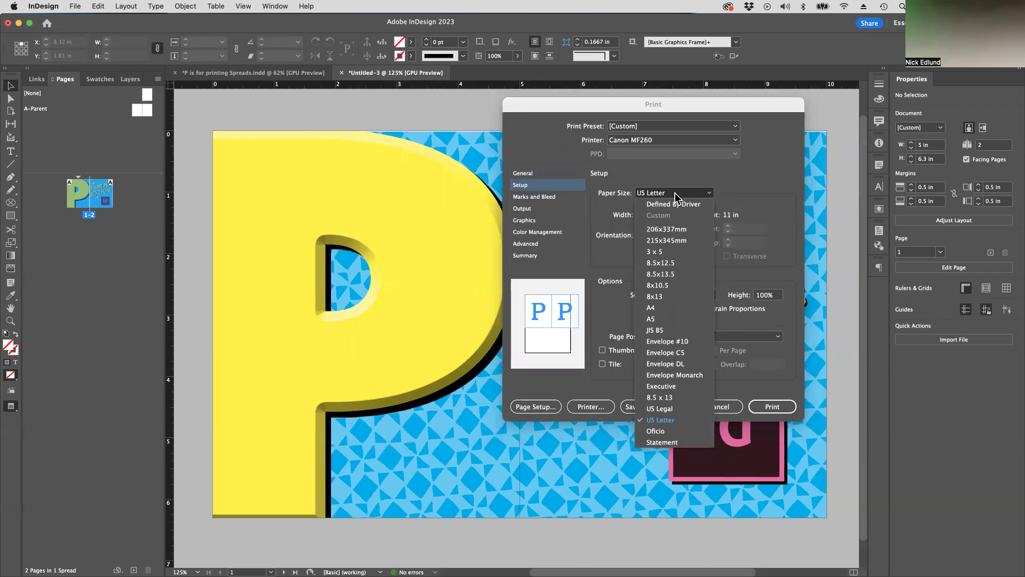
left_click(674, 192)
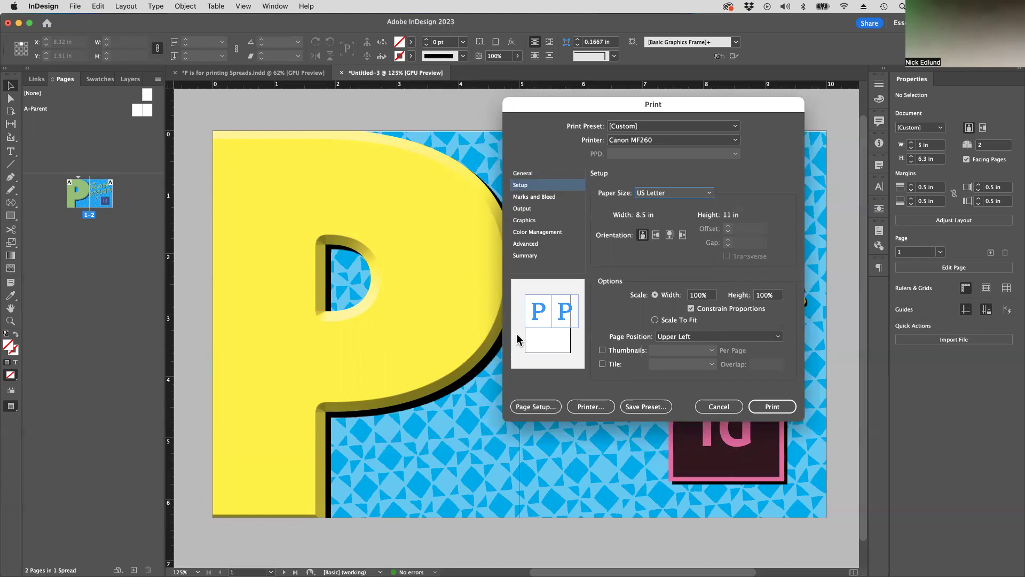
left_click(656, 235)
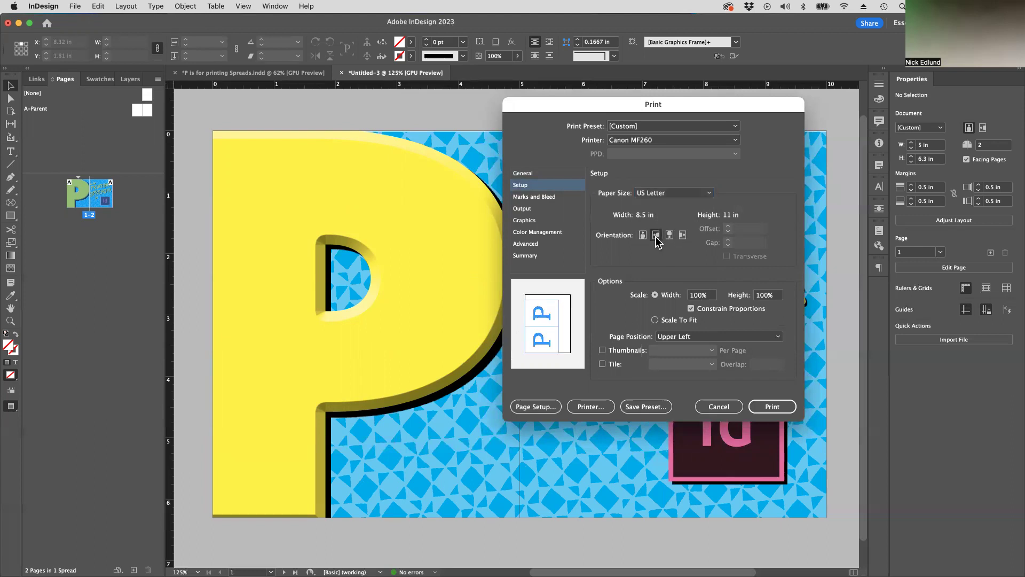
left_click(675, 336)
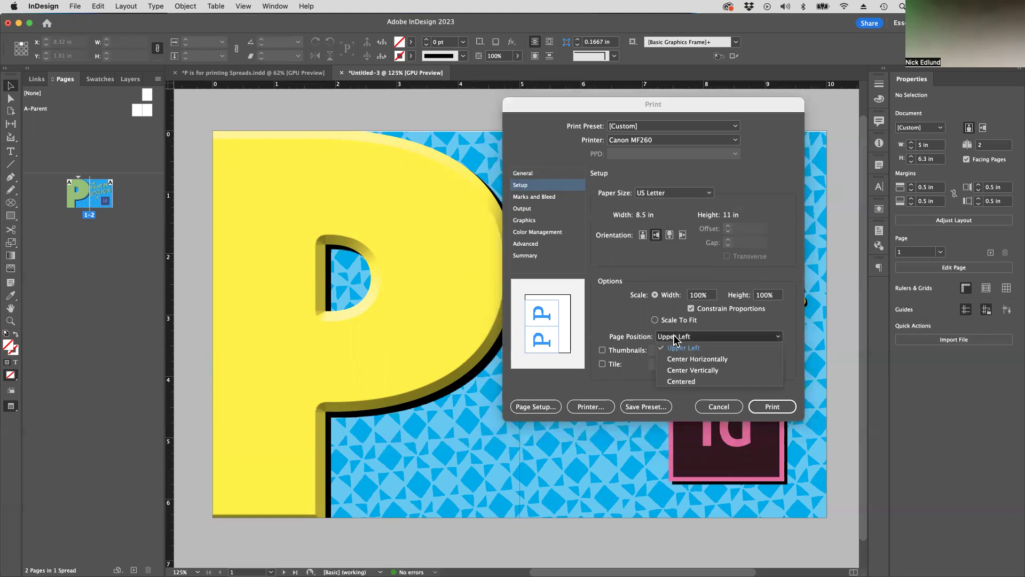
left_click(680, 381)
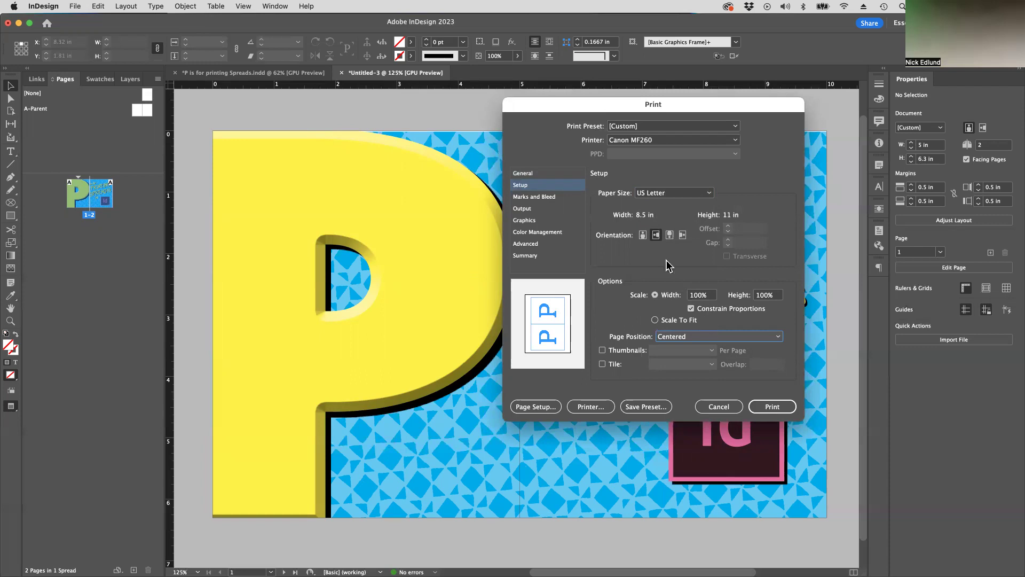
left_click(544, 196)
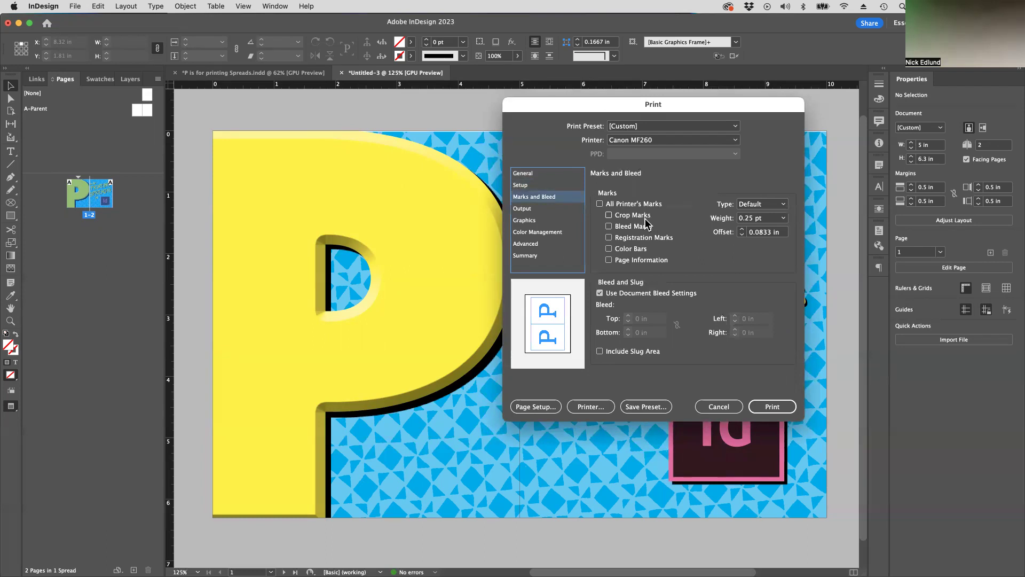
Step: Enable Crop Marks and Bleed Marks, leaving Use Document Bleed Settings checked
left_click(608, 214)
left_click(609, 227)
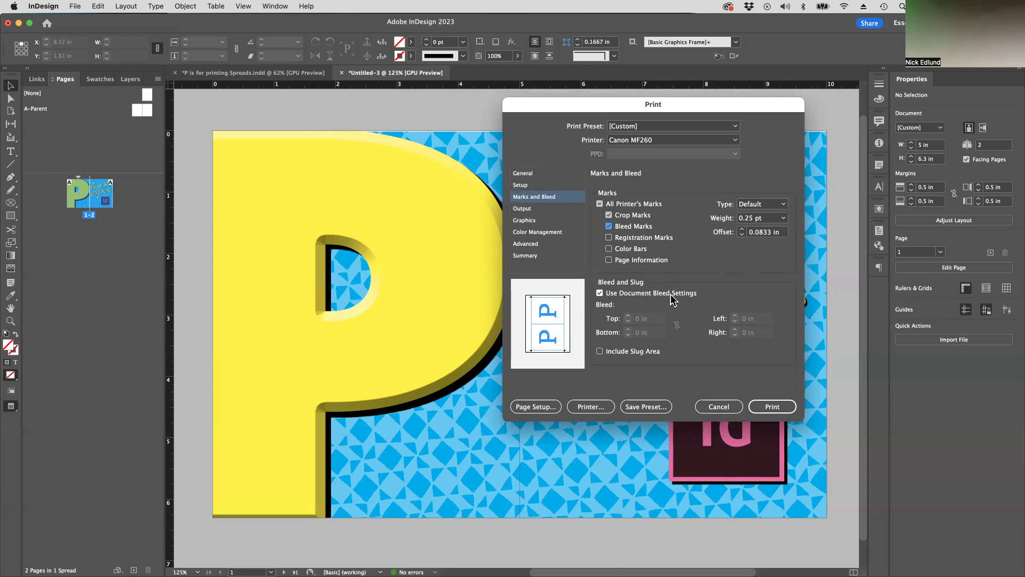
left_click(600, 293)
left_click(600, 293)
Step: Print the spread to the Canon MF260
left_click(777, 409)
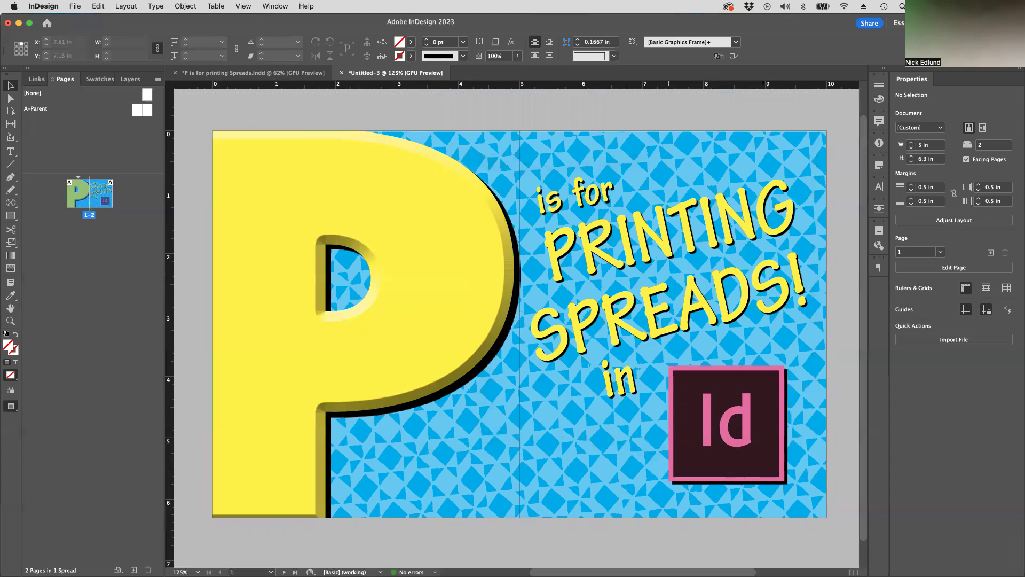
mouse_move(667, 560)
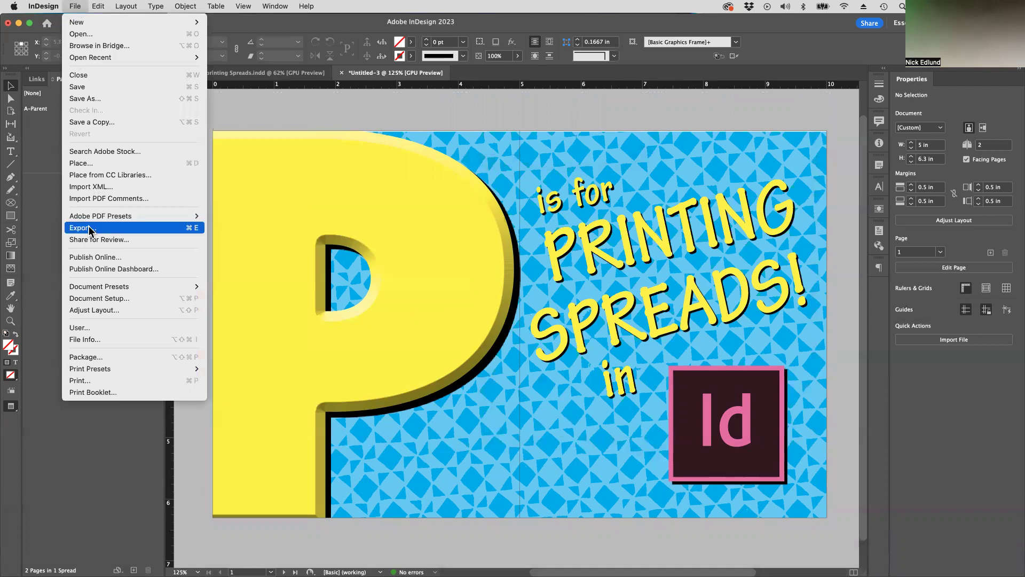
Step: Start an export of the document named 'abcspread' as an interactive PDF
left_click(168, 227)
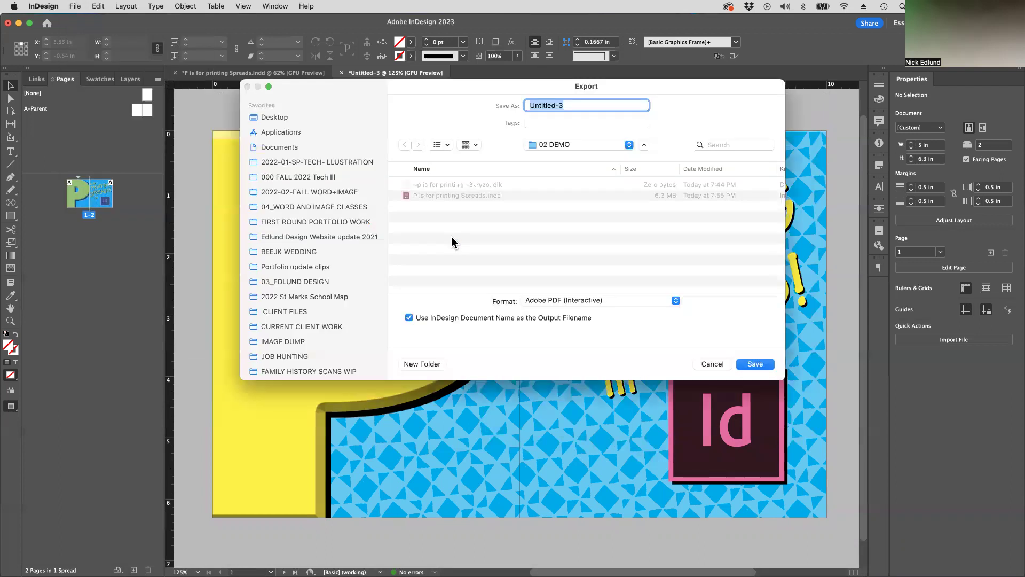
left_click_drag(557, 105, 486, 100)
type("abcspread")
left_click(755, 365)
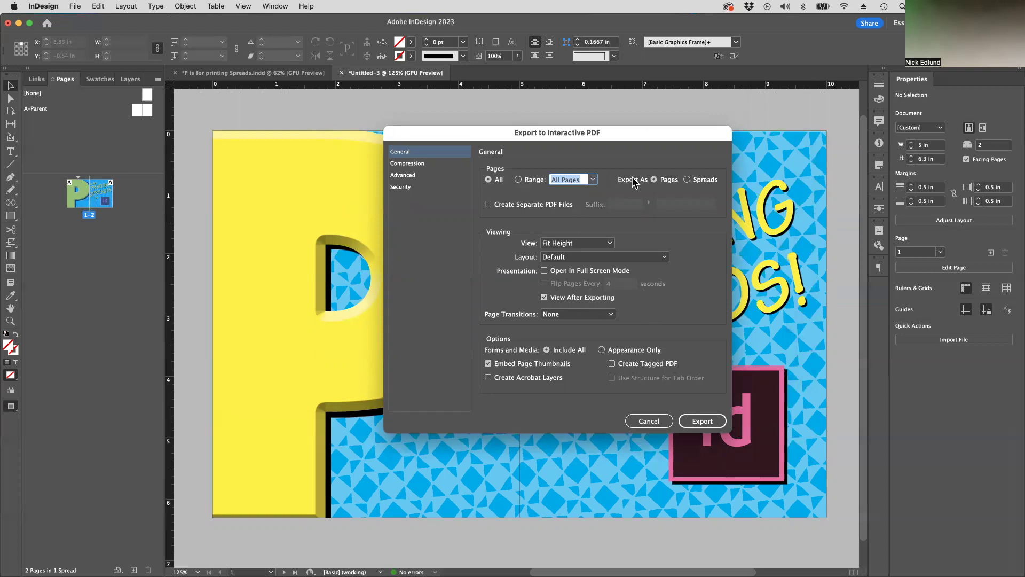
Step: Set Export As to Spreads, then cancel at the CMYK blend-space warning
left_click(687, 180)
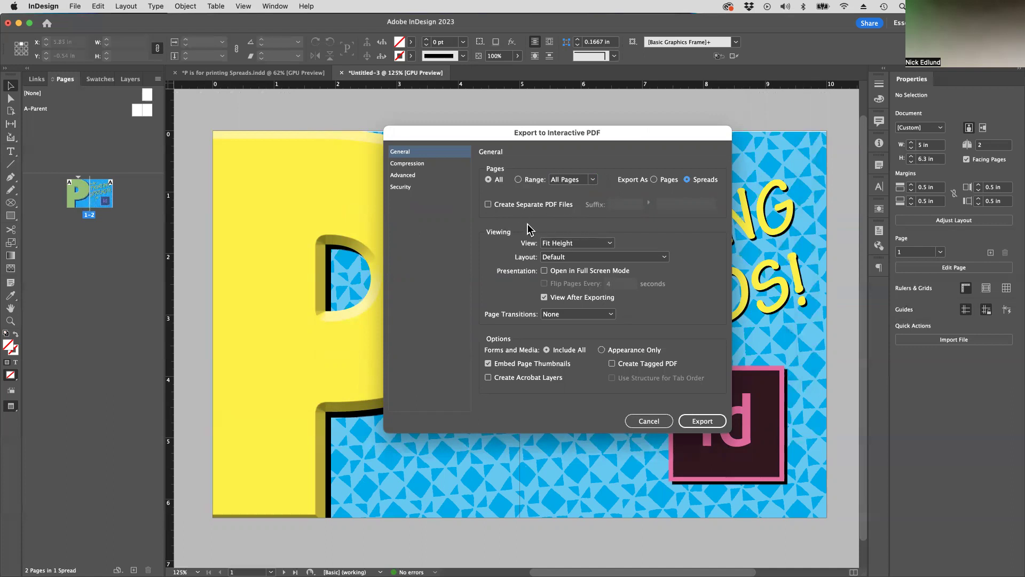
left_click(703, 421)
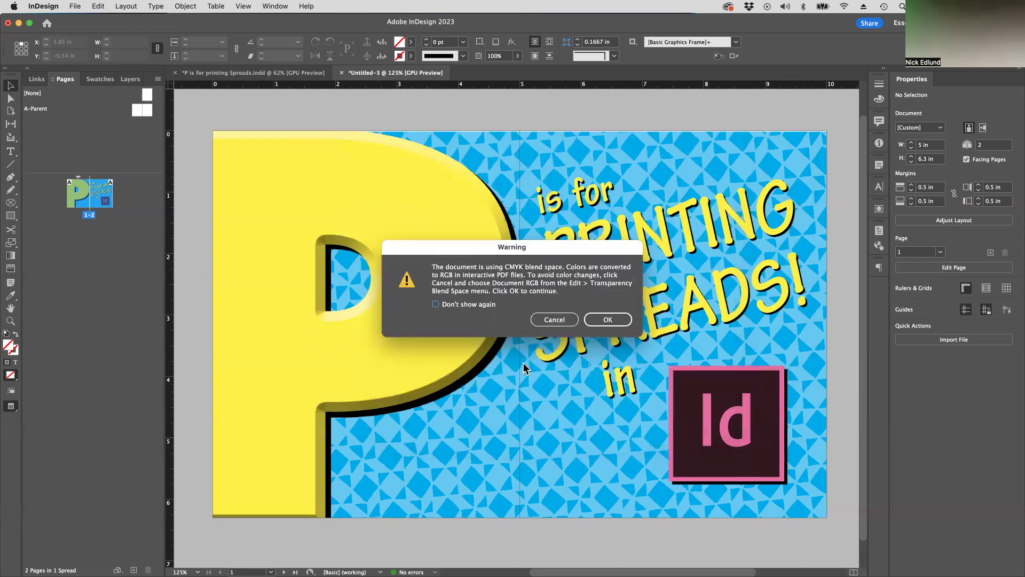
left_click(557, 320)
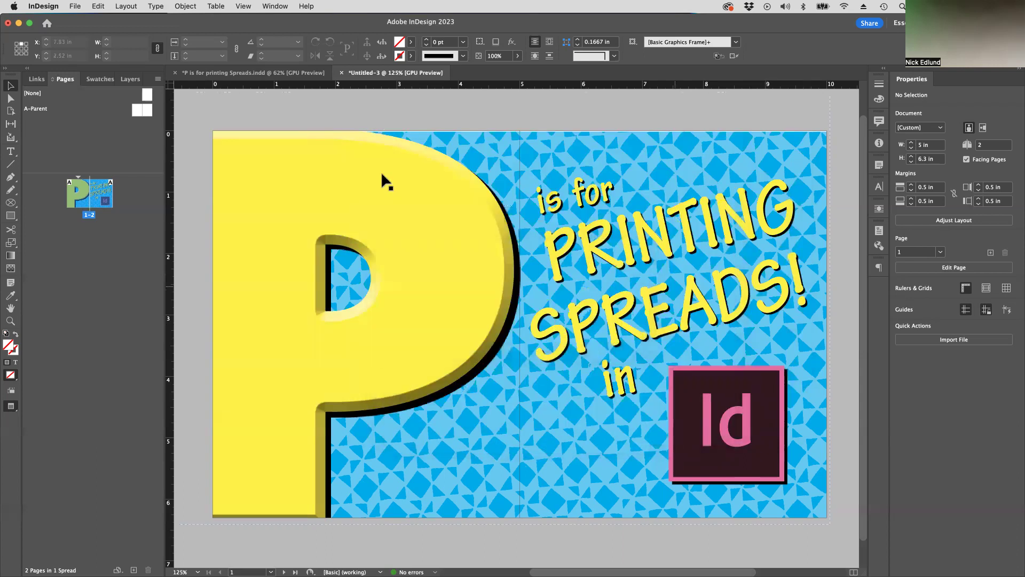
Step: Export the document as Adobe PDF (Print) named 'Demo spread ABC'
left_click(76, 7)
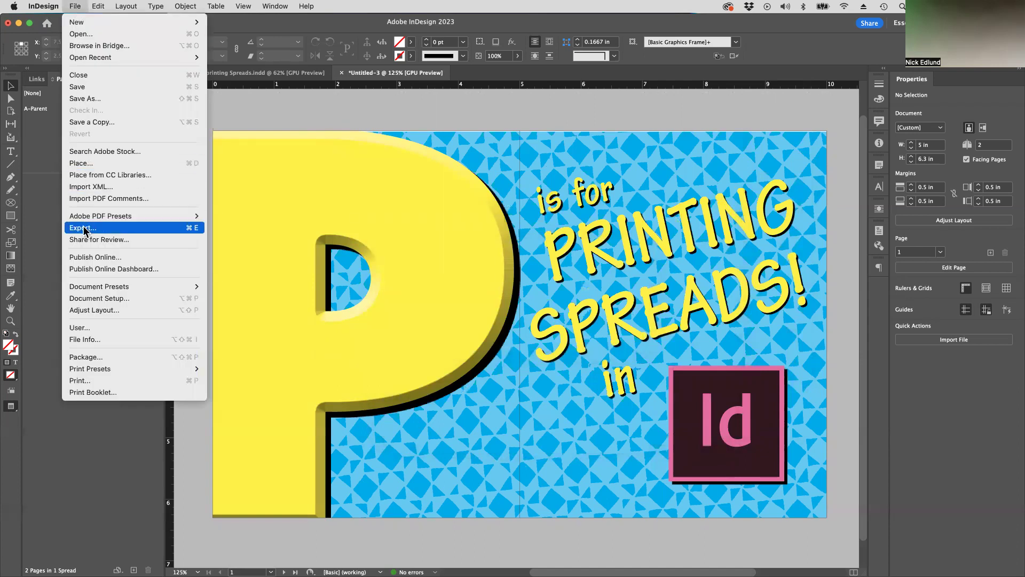
left_click(181, 229)
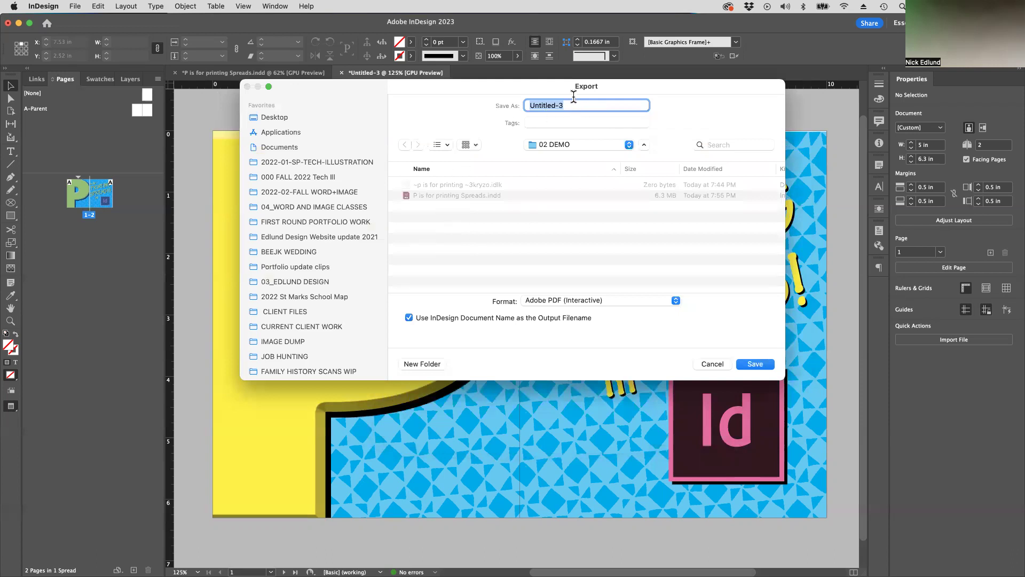
type("Demo spread ABC")
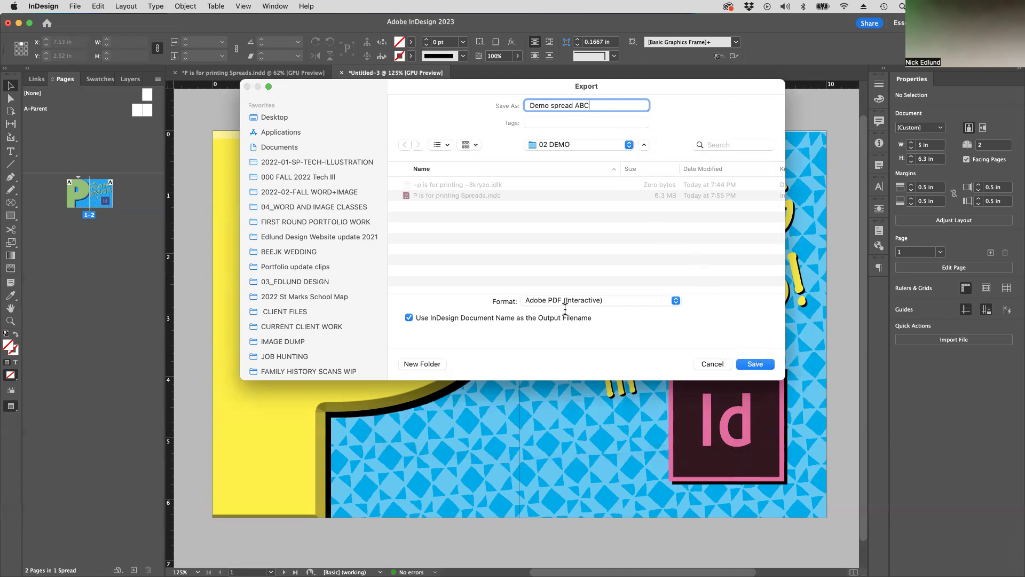
left_click(563, 302)
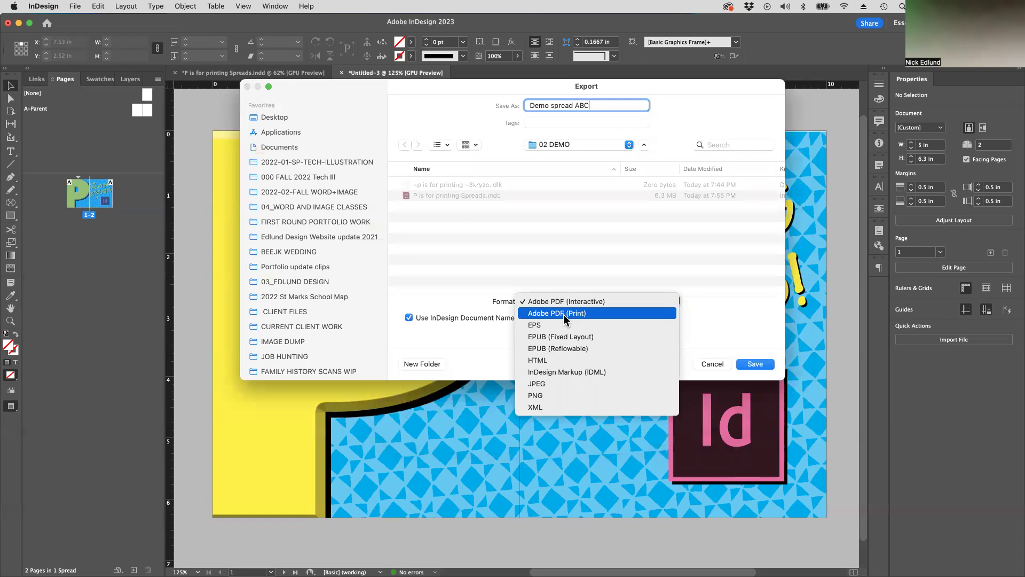
left_click(564, 314)
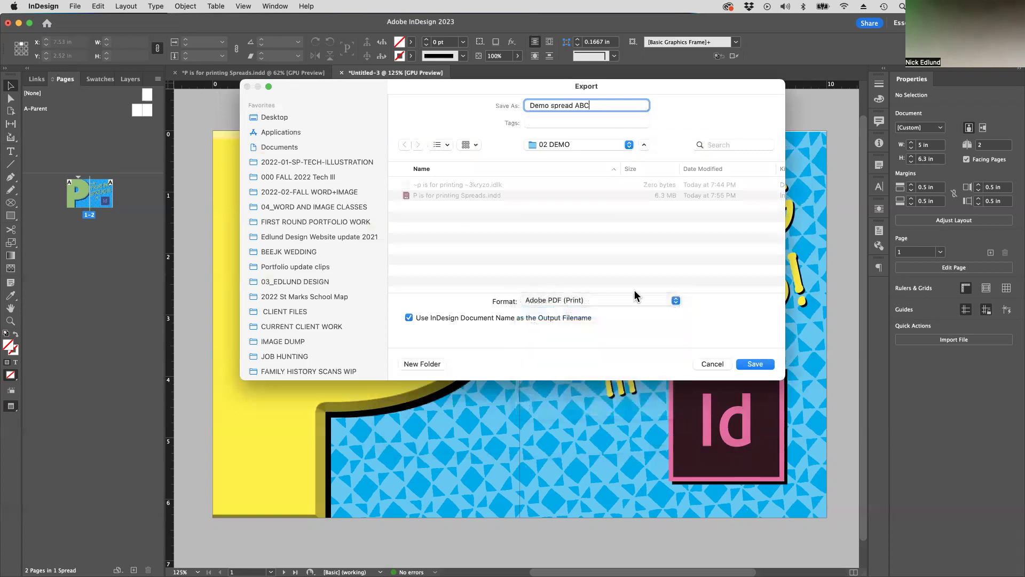
left_click(757, 365)
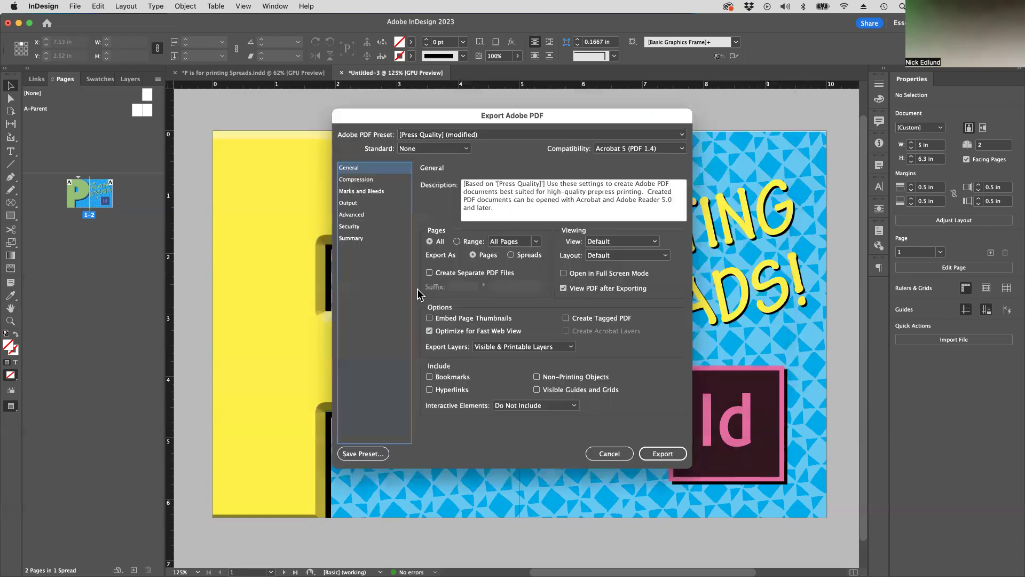
Step: Export as Spreads and add Crop Marks and Bleed Marks to the PDF
left_click(512, 256)
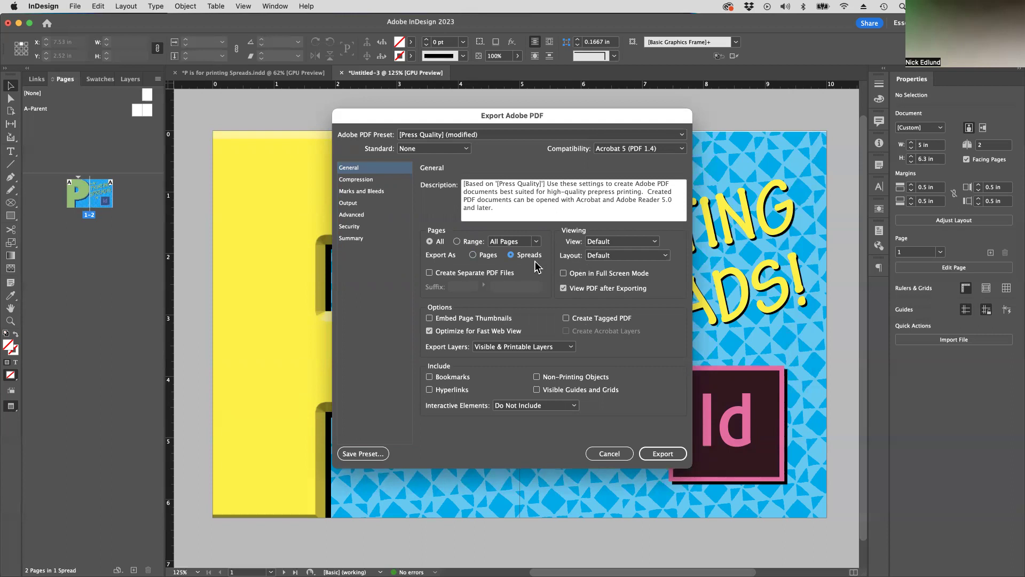
left_click(363, 192)
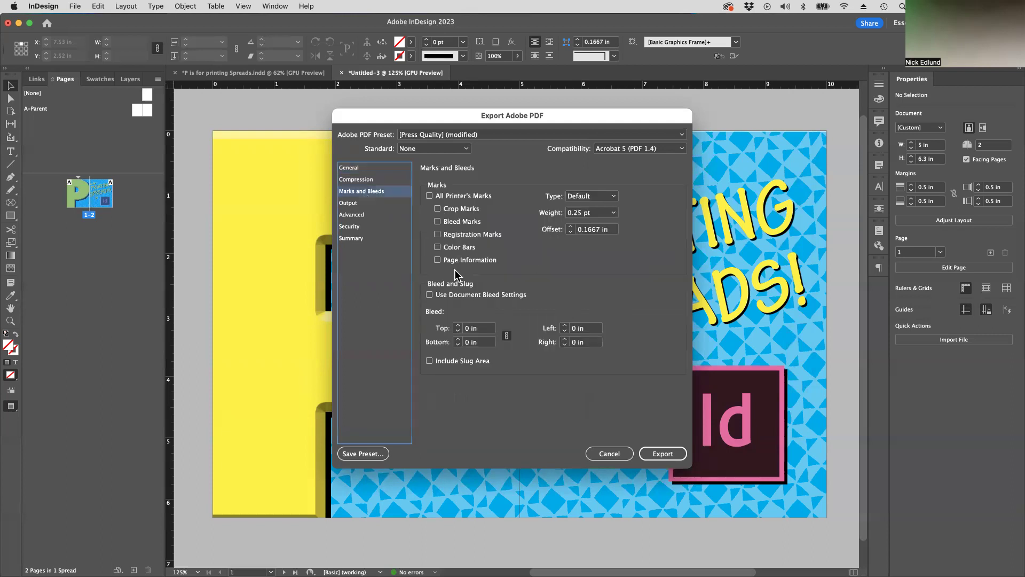
left_click(437, 209)
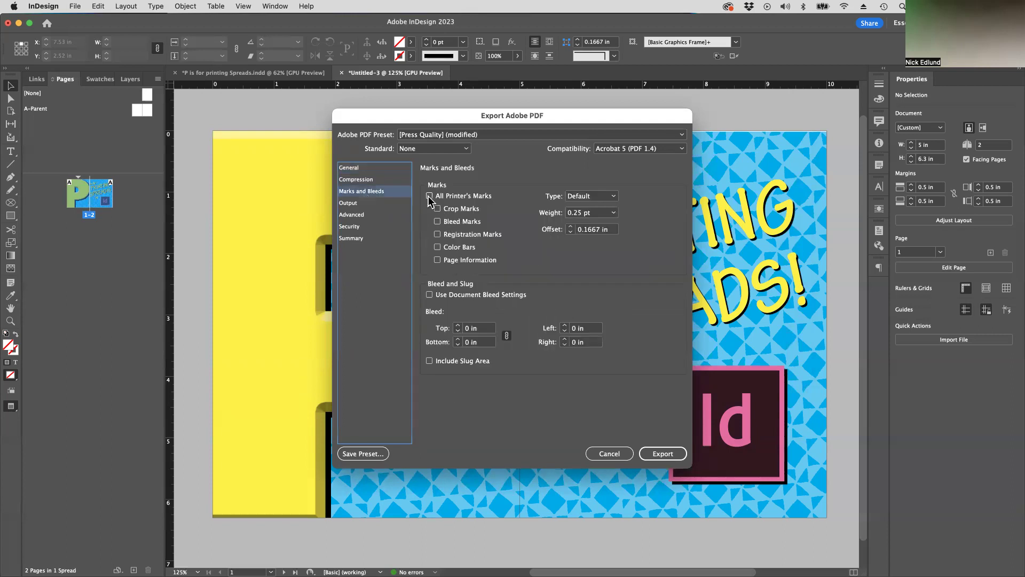
left_click(438, 222)
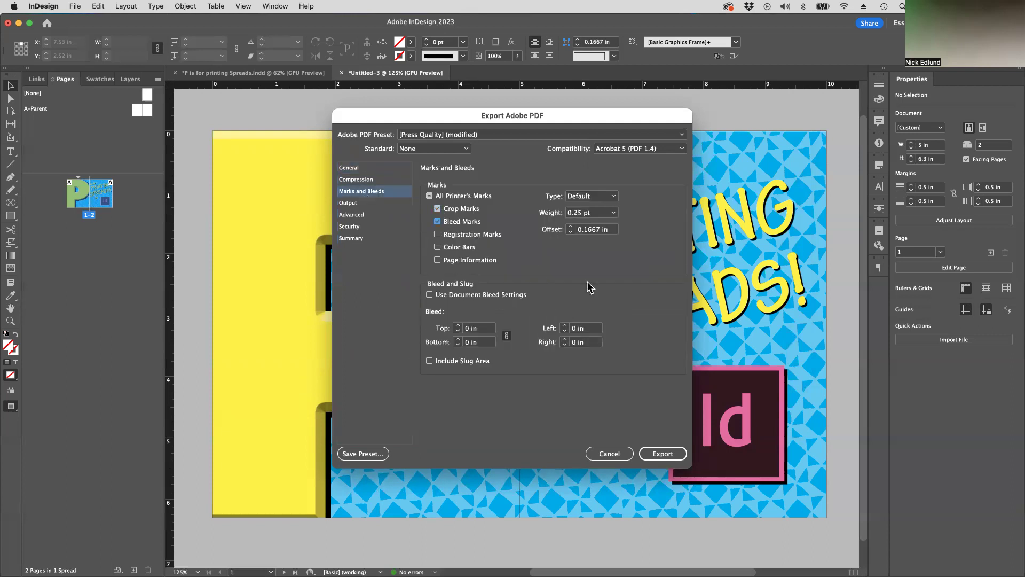
Step: Review the Output and Compression settings and keep the modified [Press Quality] preset
left_click(350, 205)
left_click(357, 179)
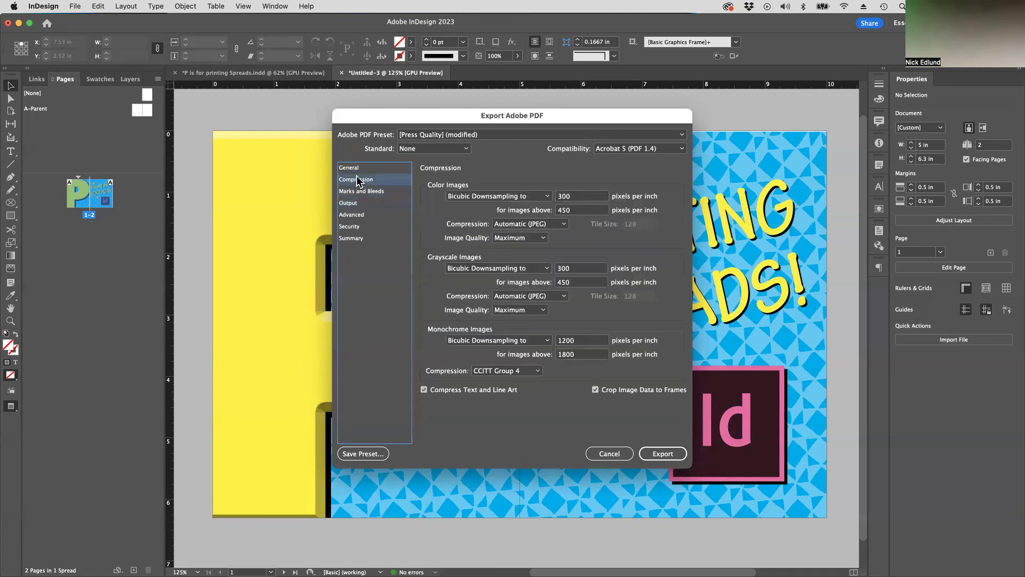
left_click(357, 167)
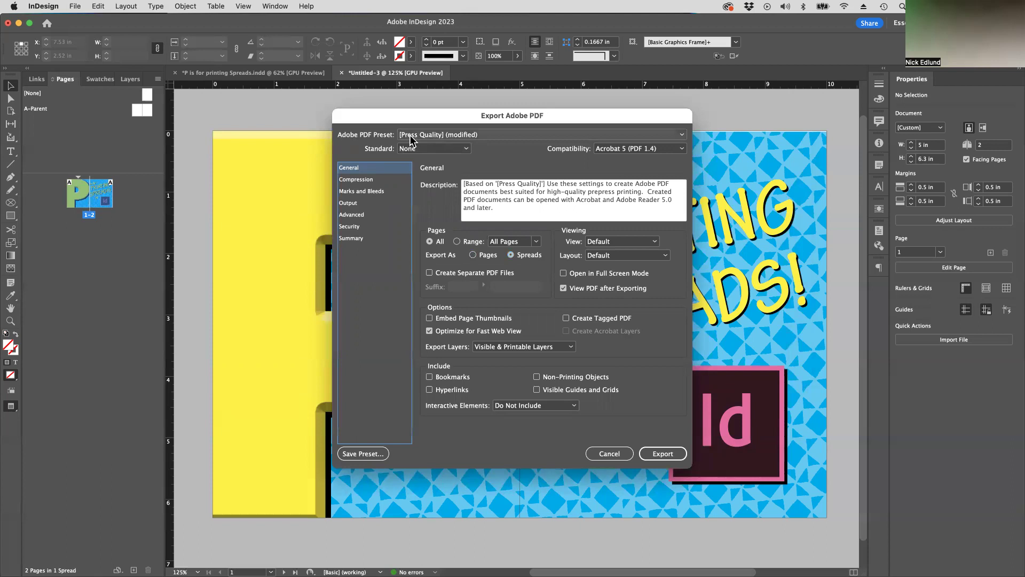
left_click(442, 135)
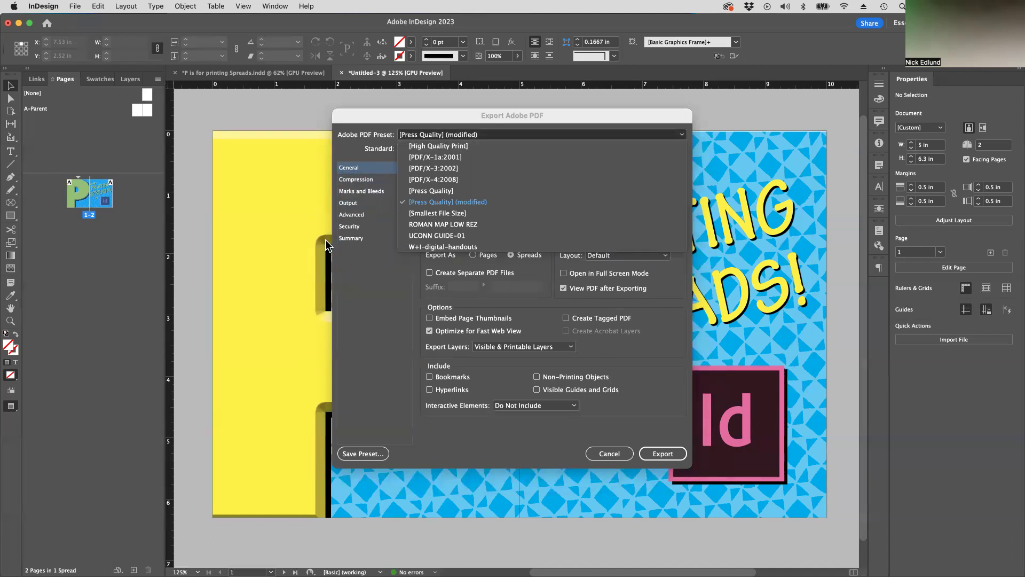
left_click(390, 273)
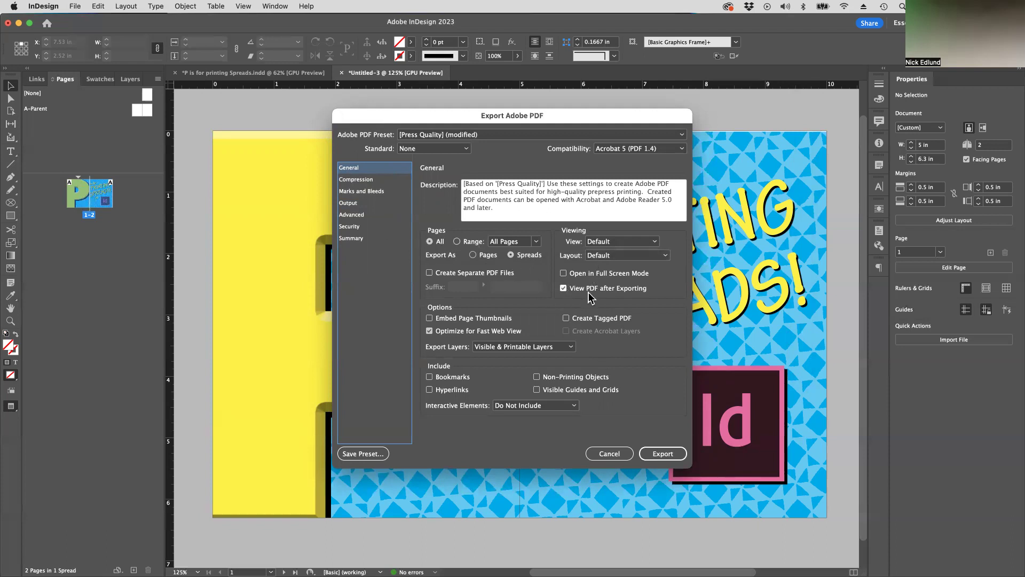
Step: Export 'Demo spread ABC' as a print PDF spread
left_click(664, 455)
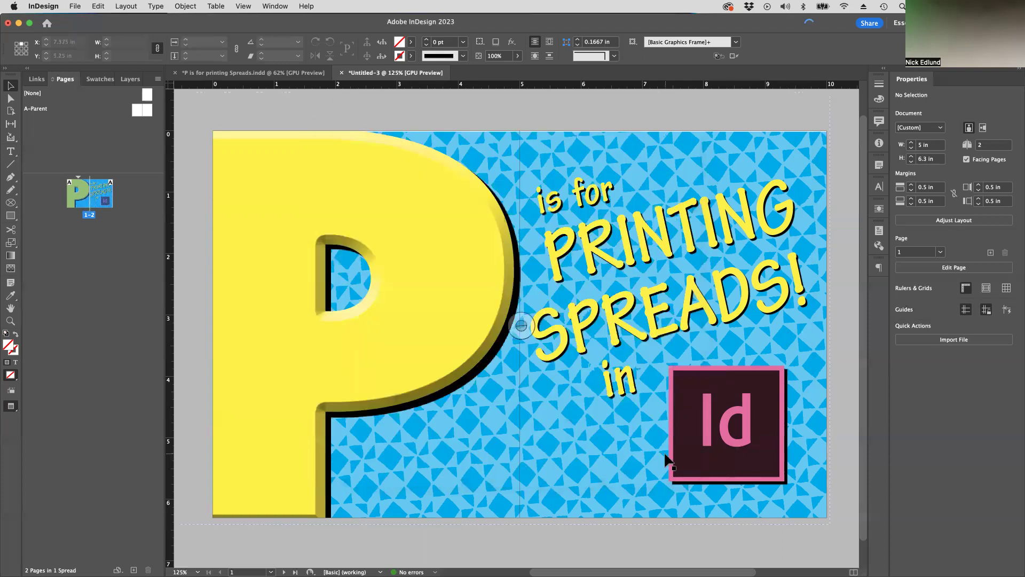